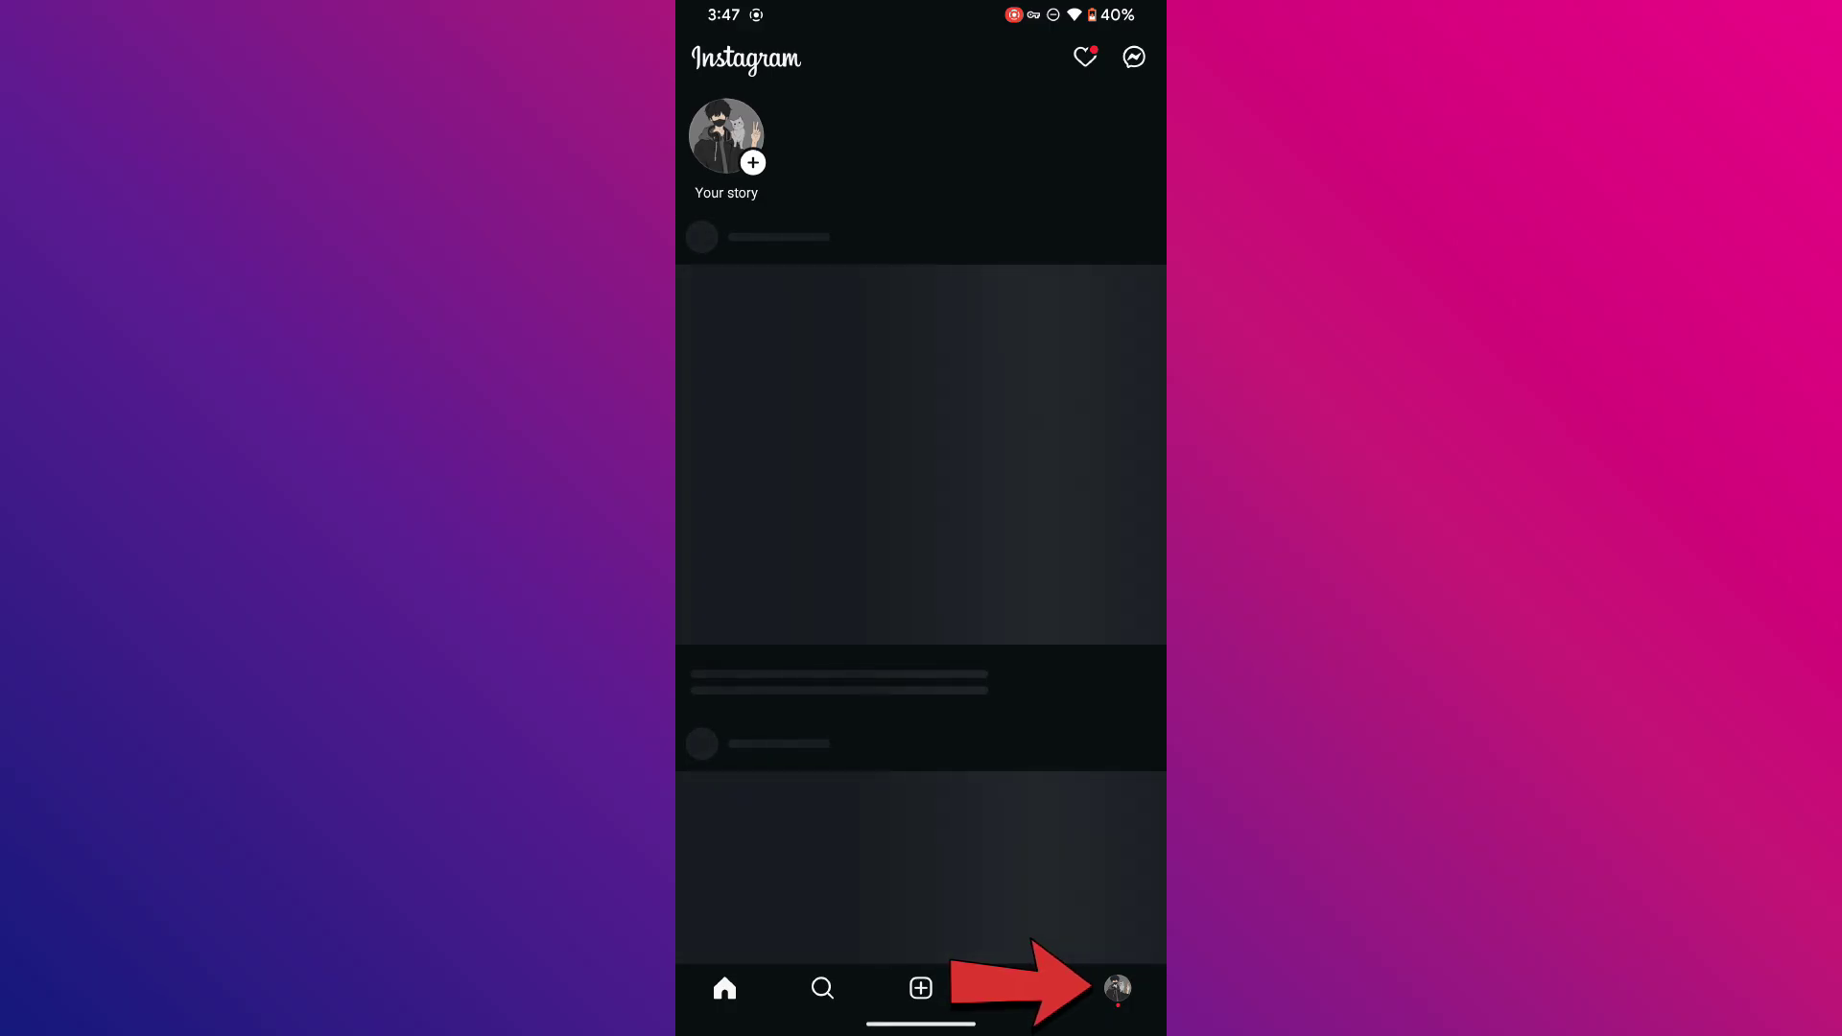
# Open the account's own profile page from the bottom profile tab
pyautogui.click(1117, 988)
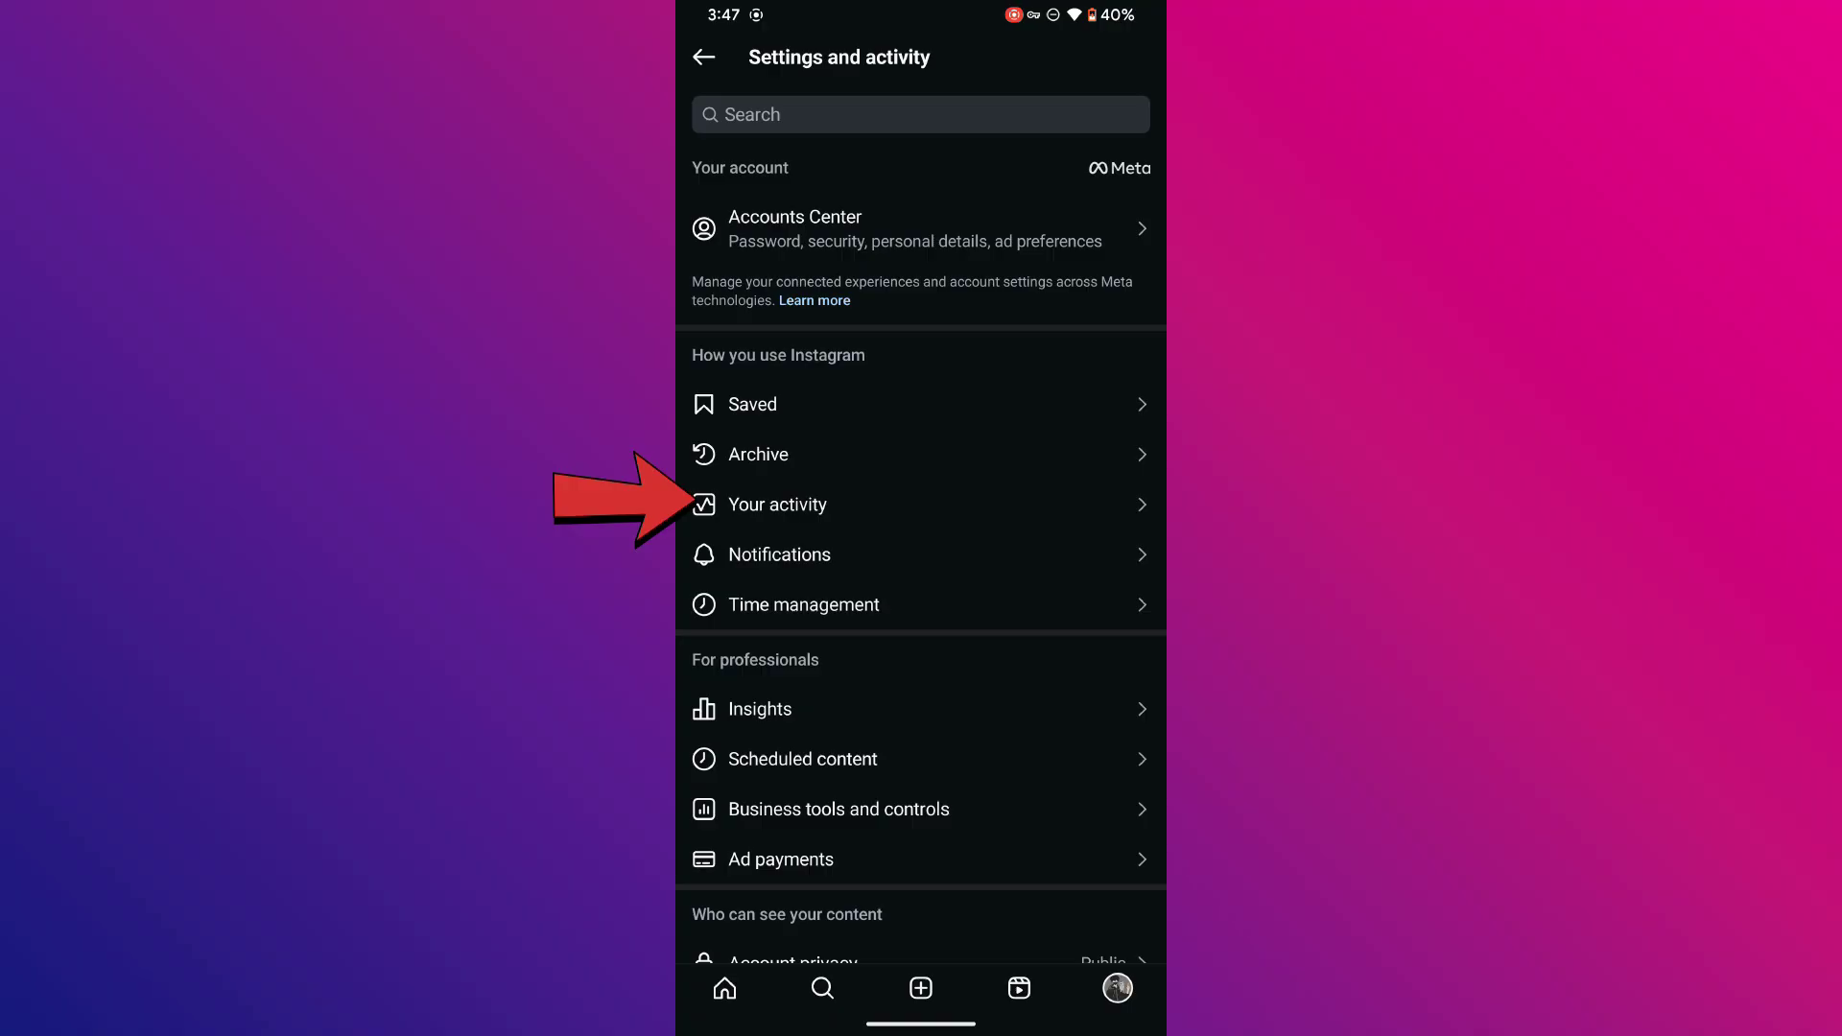
# Visit Your activity, then back out toward the profile page
pyautogui.click(778, 504)
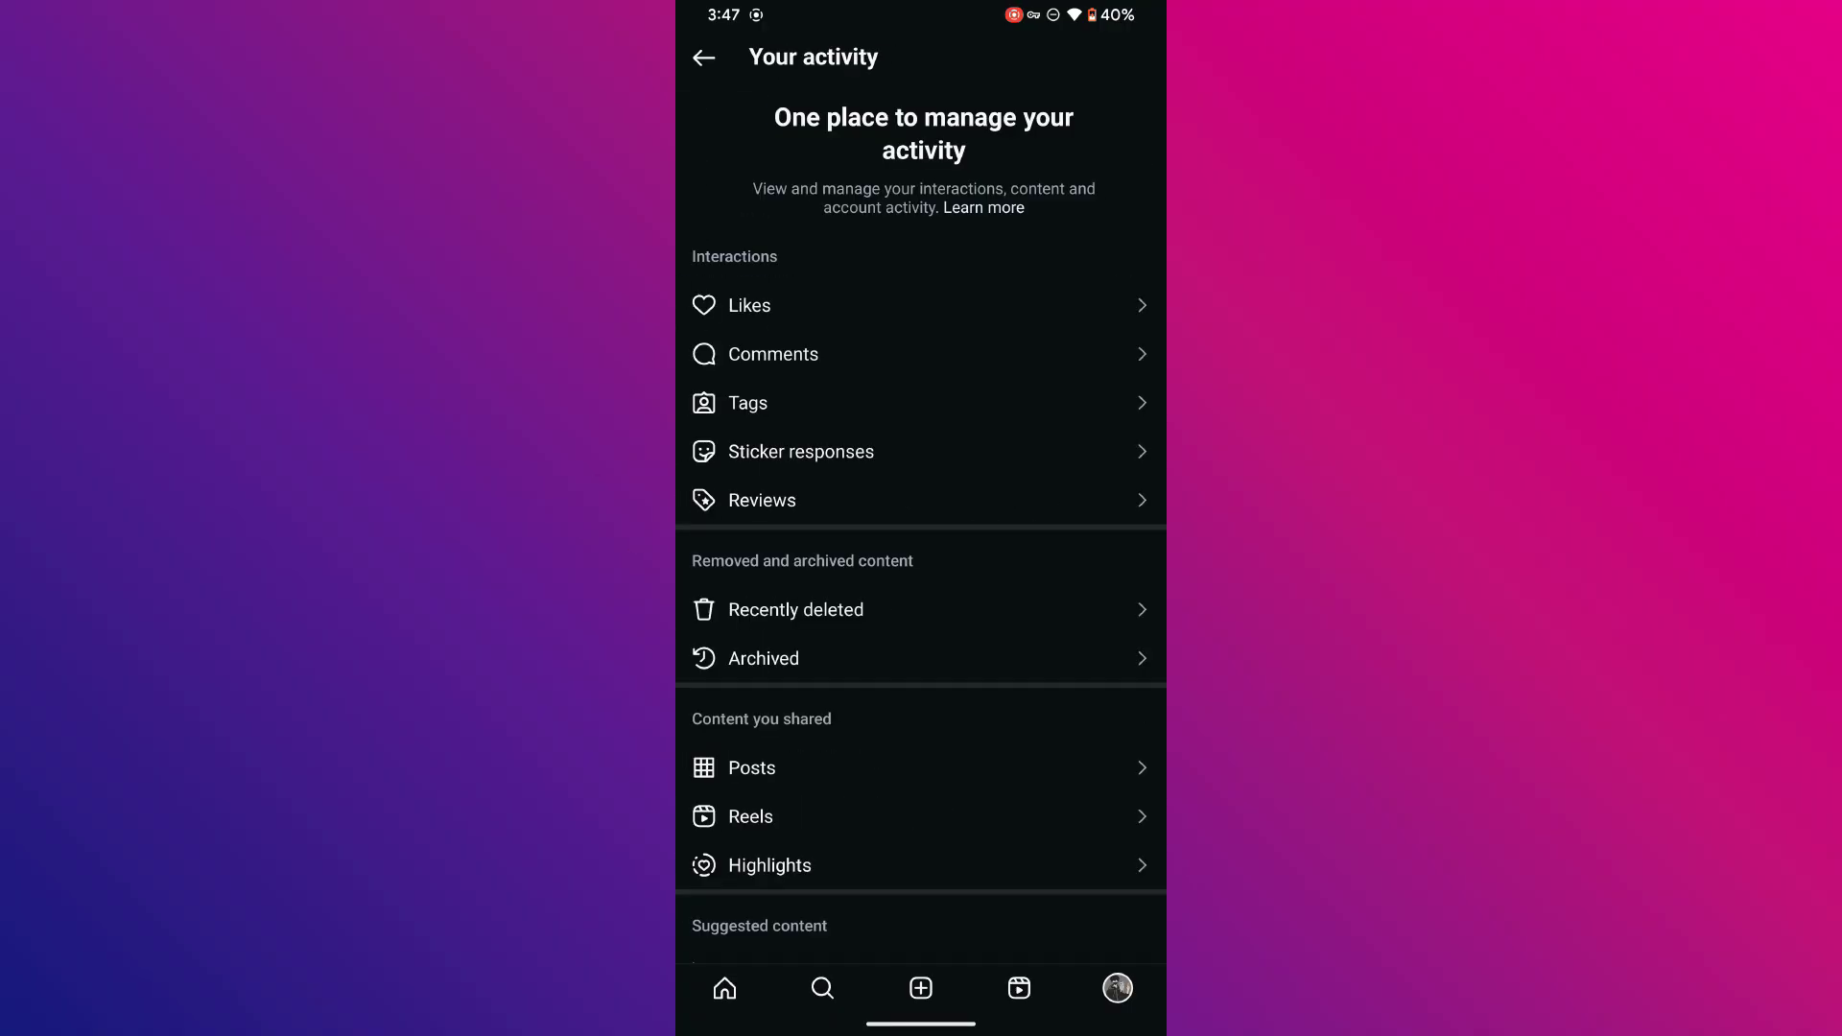
pyautogui.scroll(-5, 921, 576)
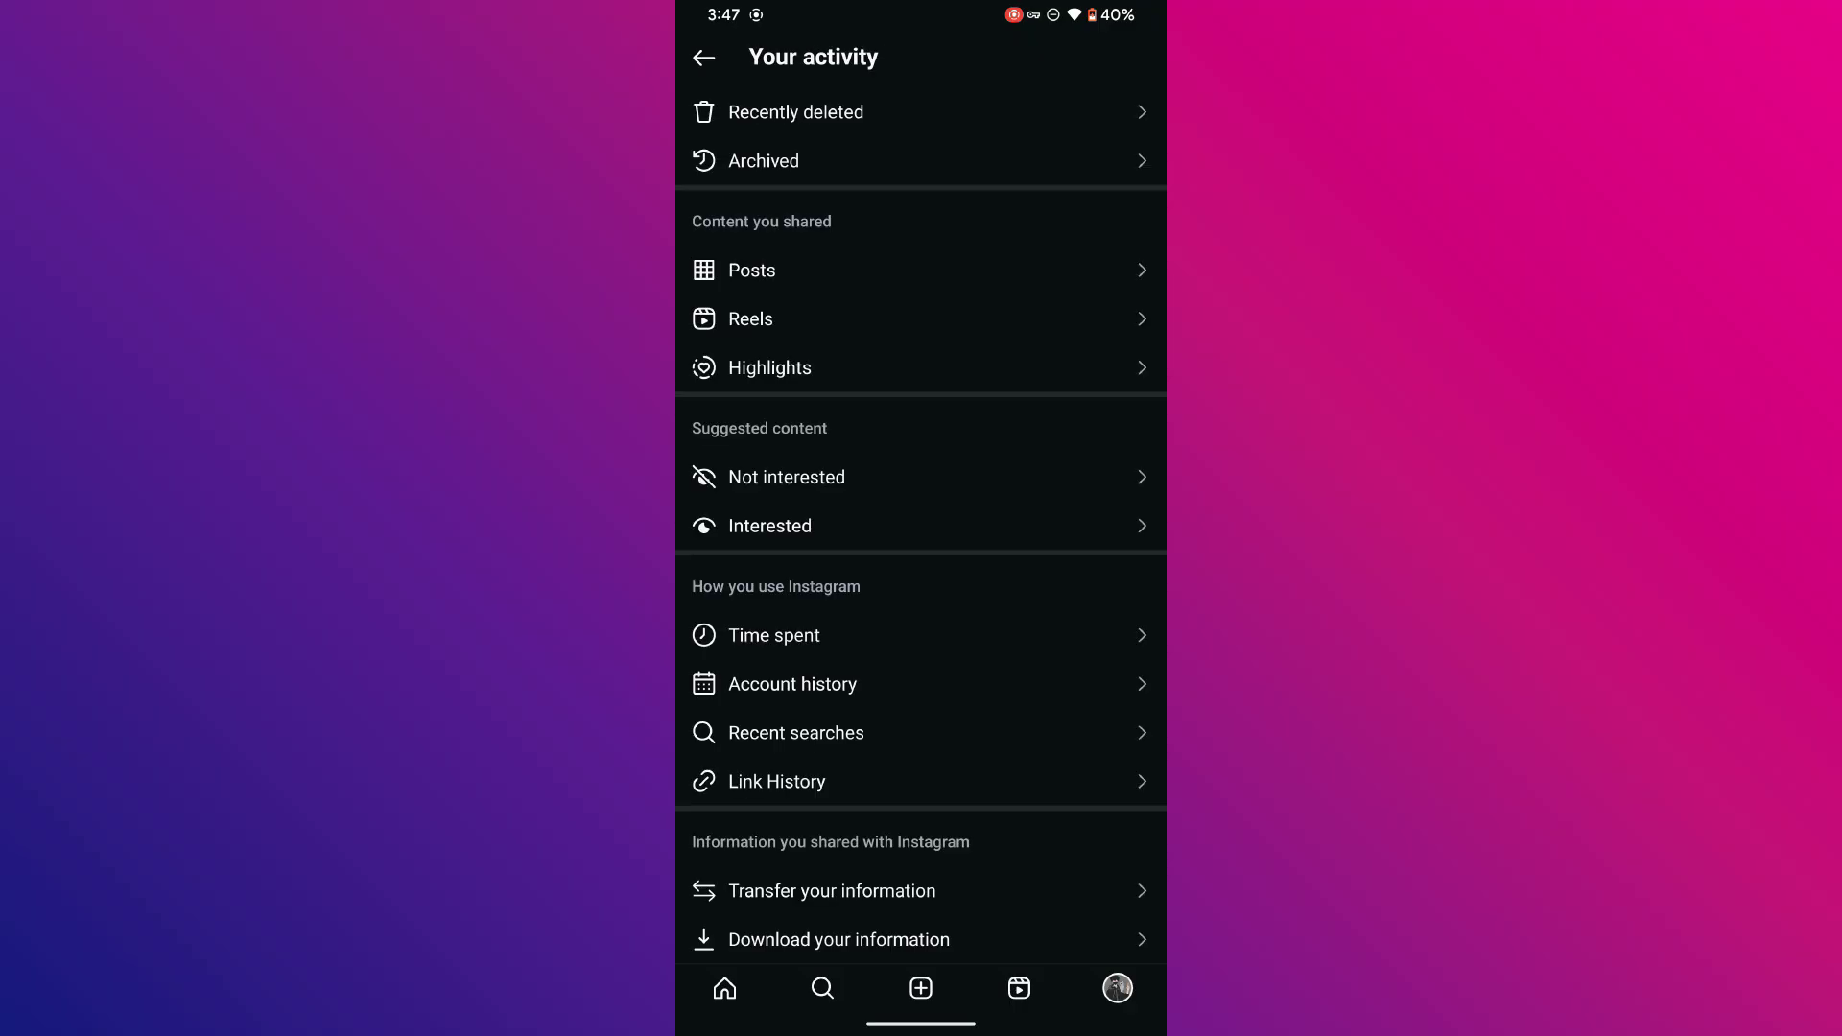
pyautogui.click(703, 57)
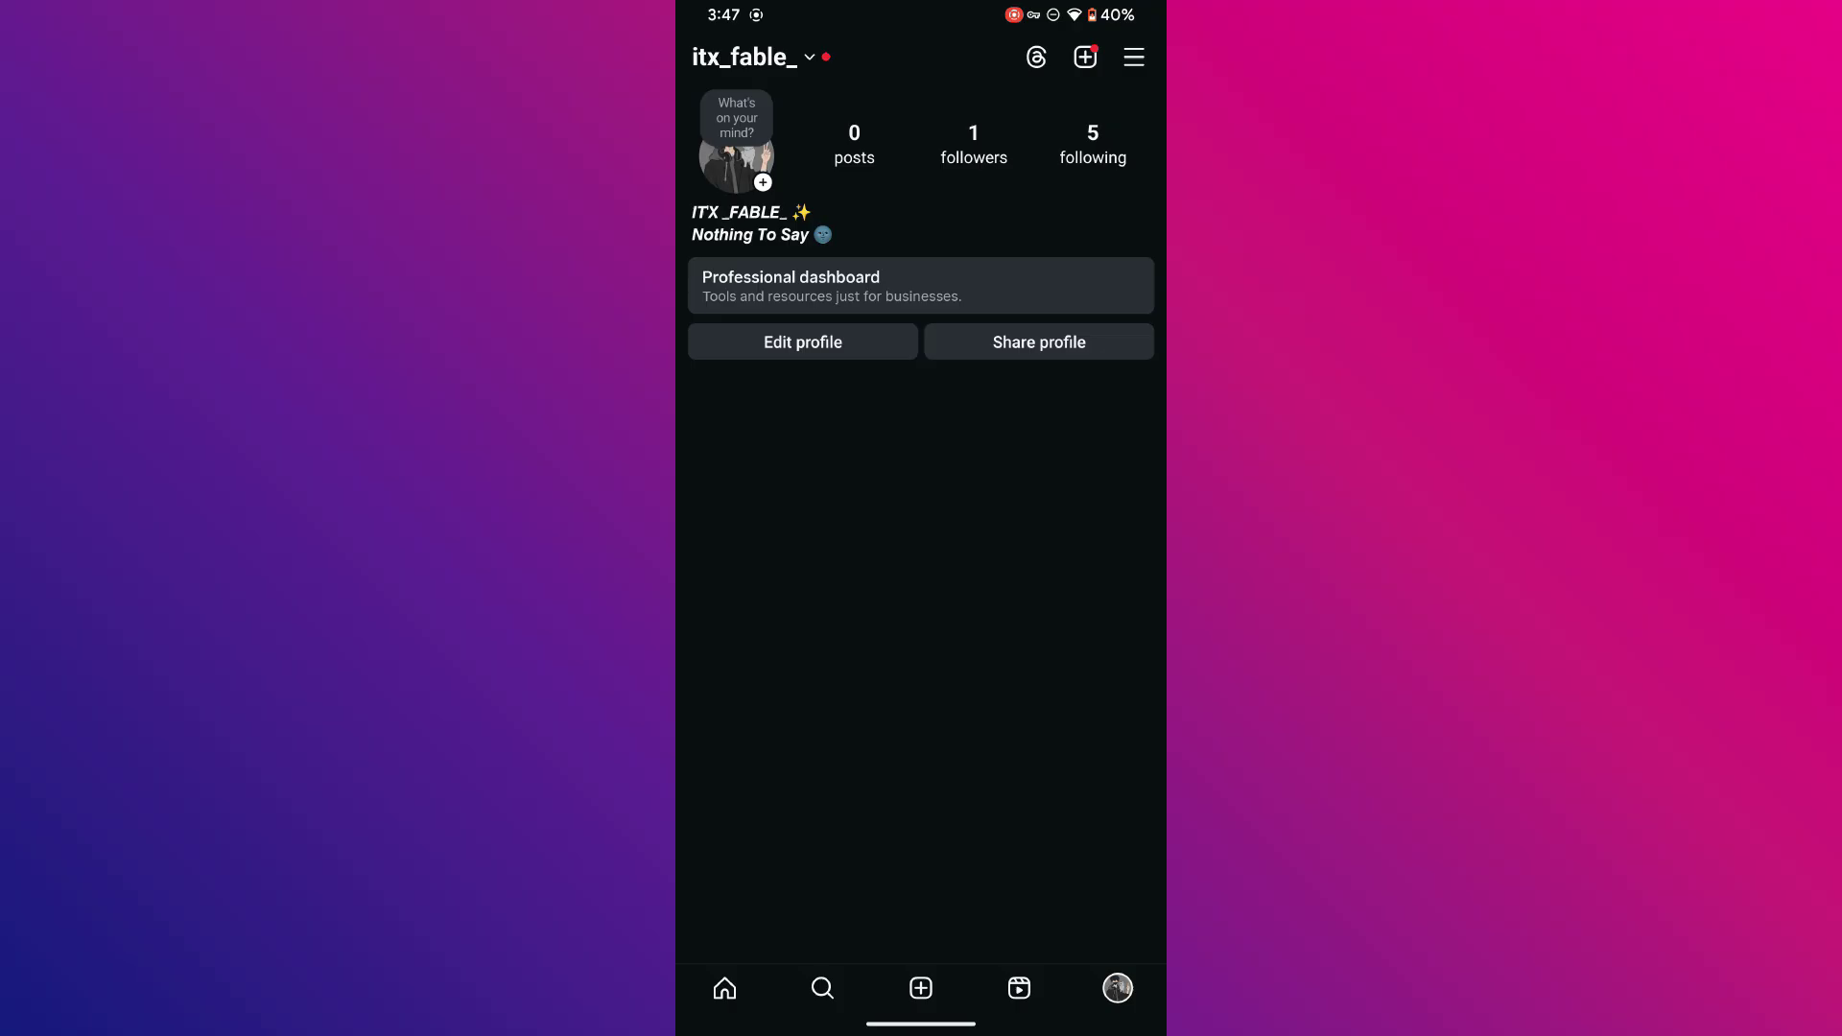
# Switch to the Home tab to show the stories and posts feed
pyautogui.click(724, 988)
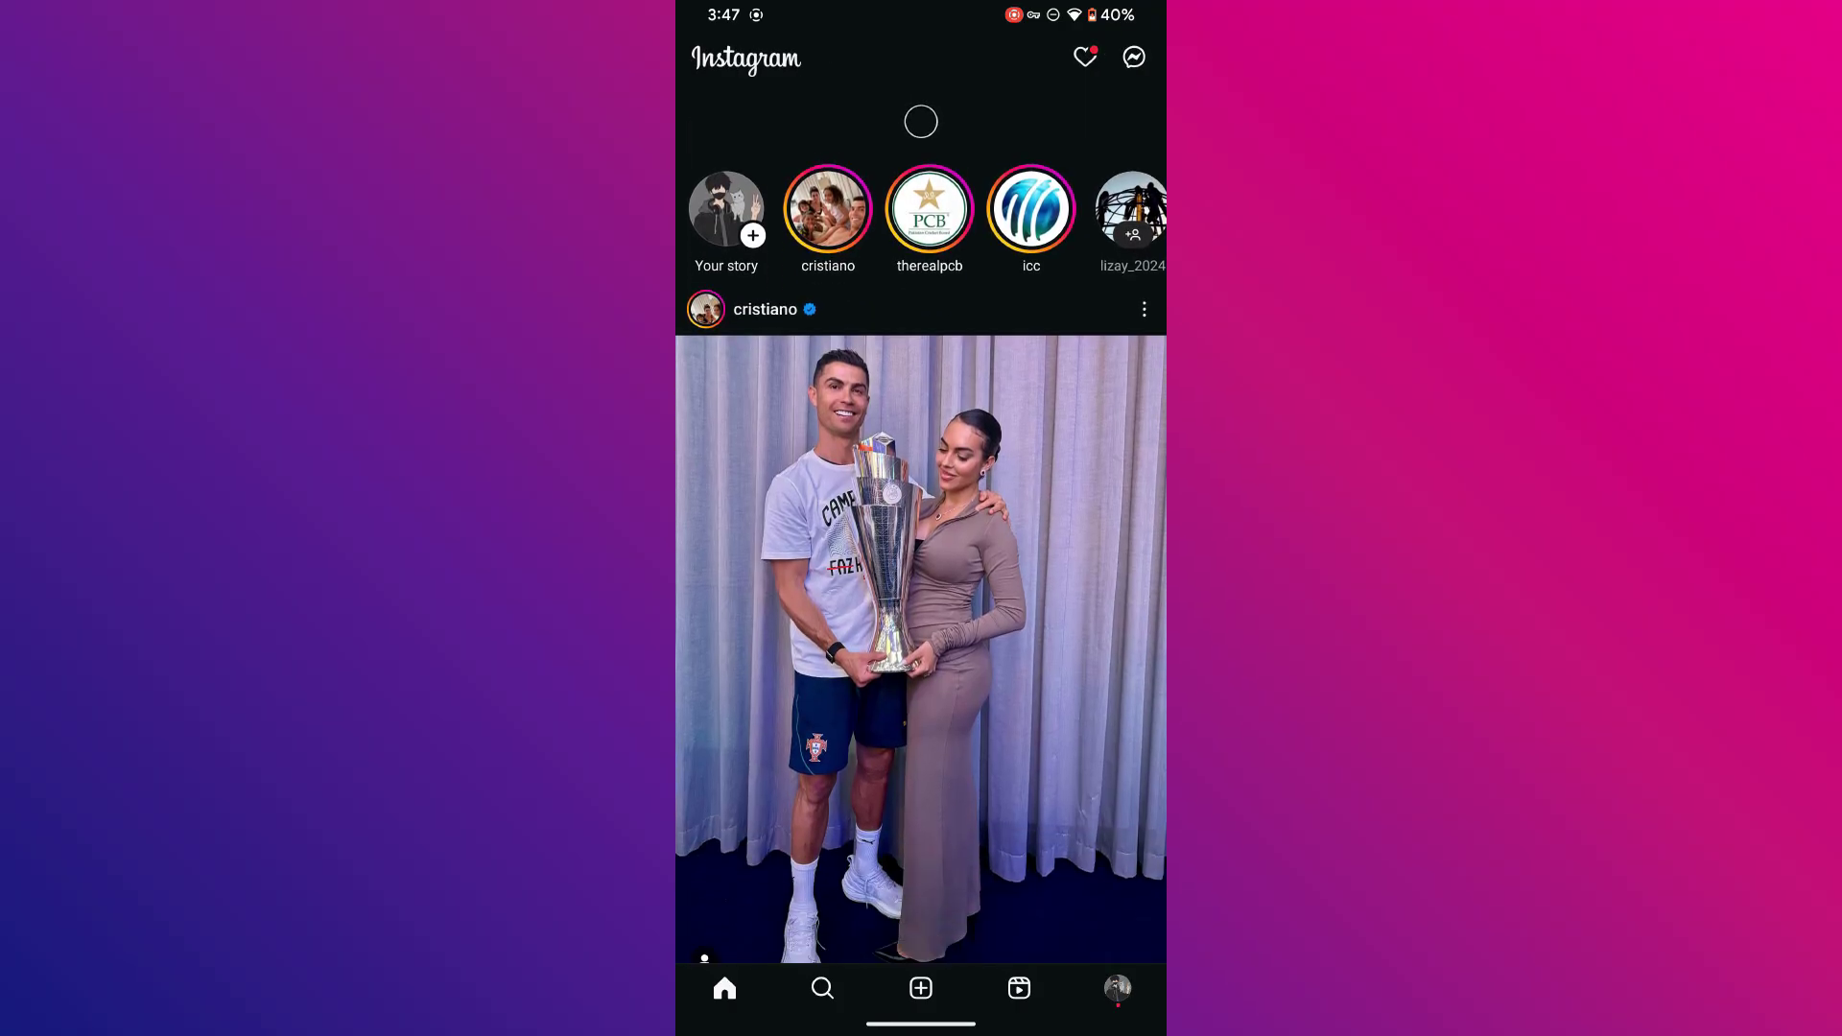